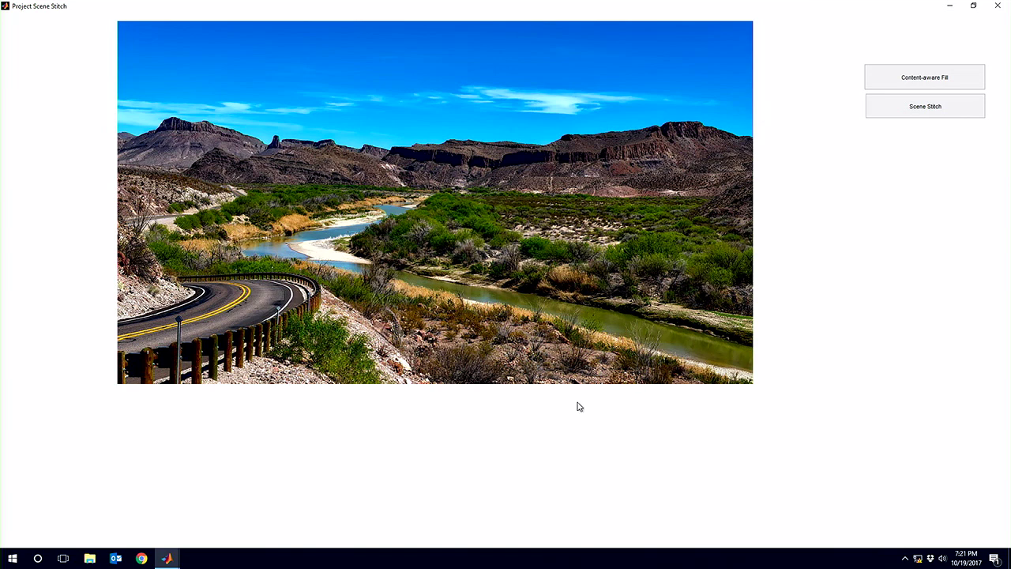
# Lasso the curved road and guardrail in the lower left and content-aware fill it
pyautogui.moveTo(135, 284)
pyautogui.mouseDown()
pyautogui.moveTo(191, 326)
pyautogui.moveTo(295, 340)
pyautogui.moveTo(382, 383)
pyautogui.moveTo(399, 368)
pyautogui.moveTo(407, 376)
pyautogui.mouseUp()
pyautogui.moveTo(264, 368); pyautogui.dragTo(133, 378)
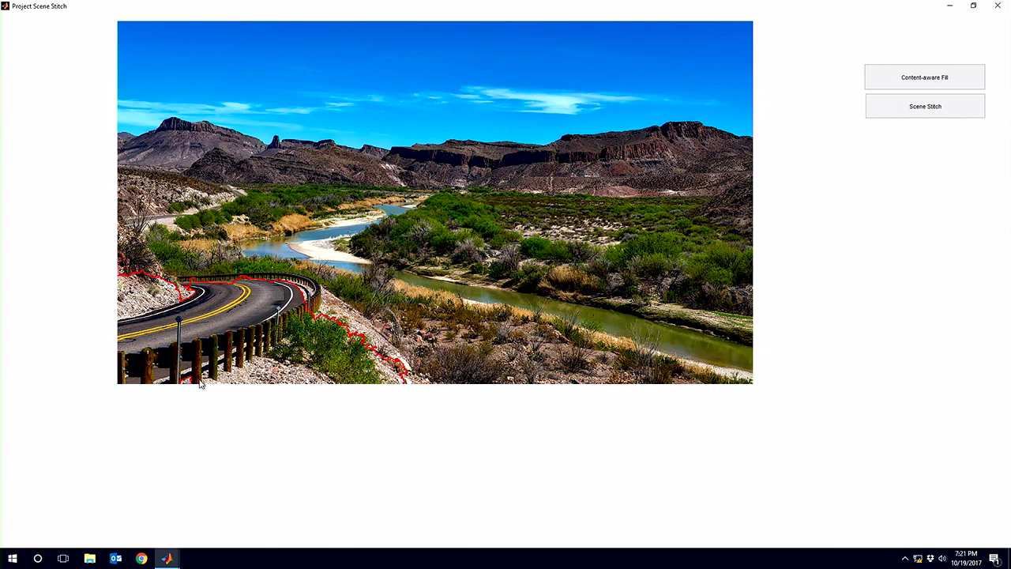
pyautogui.moveTo(136, 266)
pyautogui.mouseDown()
pyautogui.moveTo(162, 307)
pyautogui.moveTo(192, 294)
pyautogui.moveTo(306, 291)
pyautogui.moveTo(408, 382)
pyautogui.mouseUp()
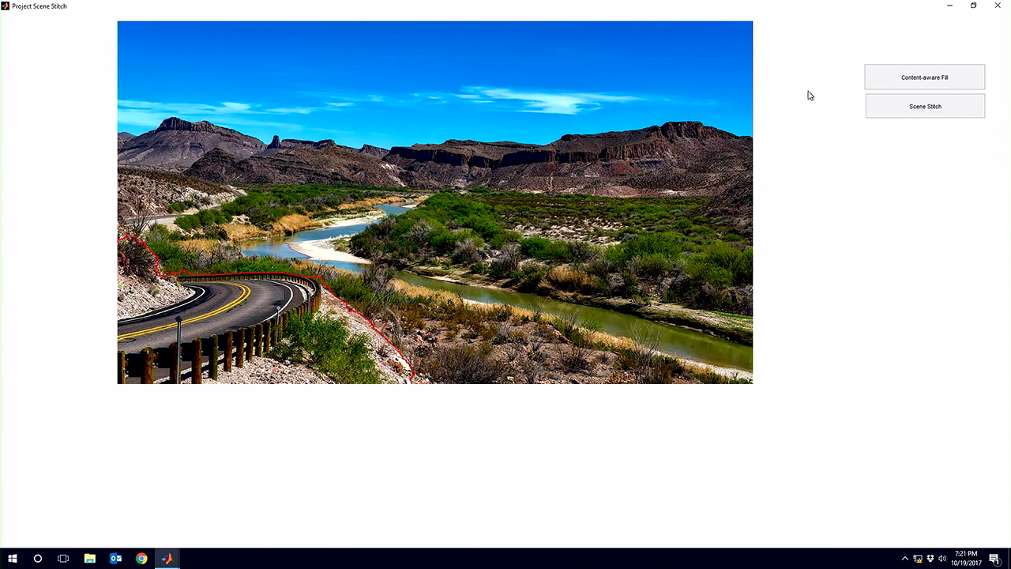
pyautogui.click(898, 79)
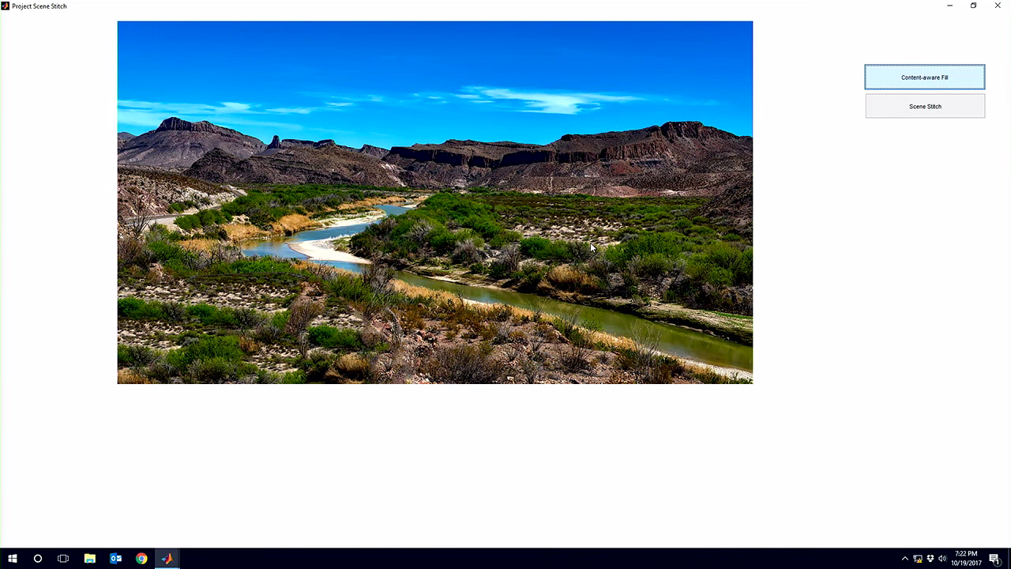
# Generate eleven Scene Stitch alternatives for the filled road region
pyautogui.click(897, 115)
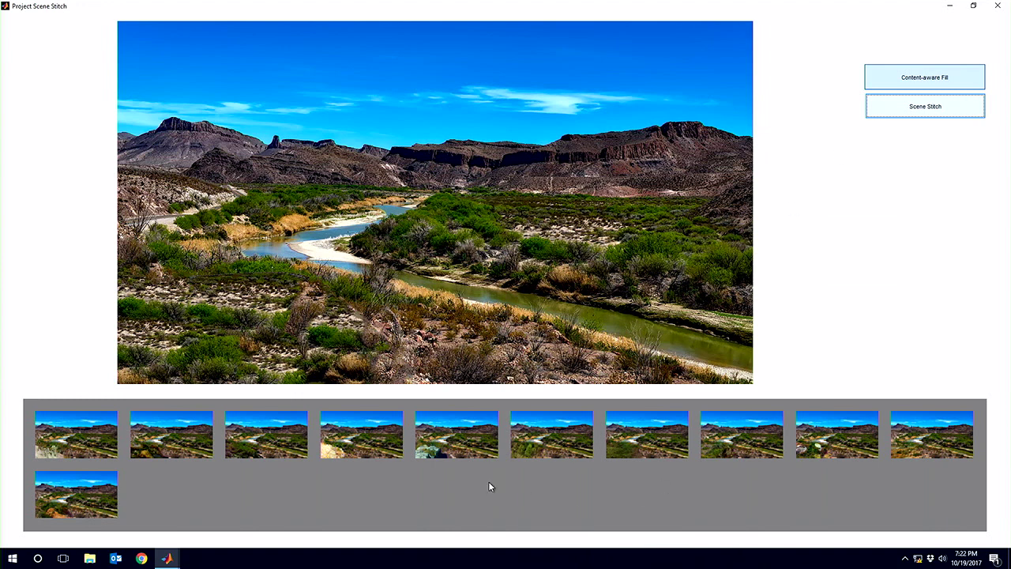
# Try the rock, green bush, pale rock, trees and grassland foregrounds, ending on shrubs and bushes
pyautogui.click(454, 447)
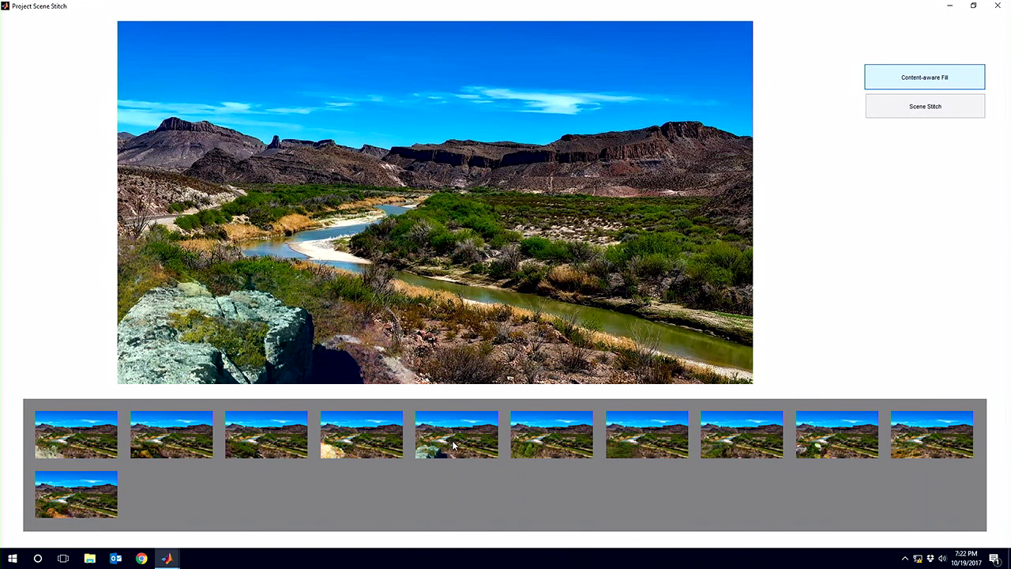
pyautogui.click(240, 442)
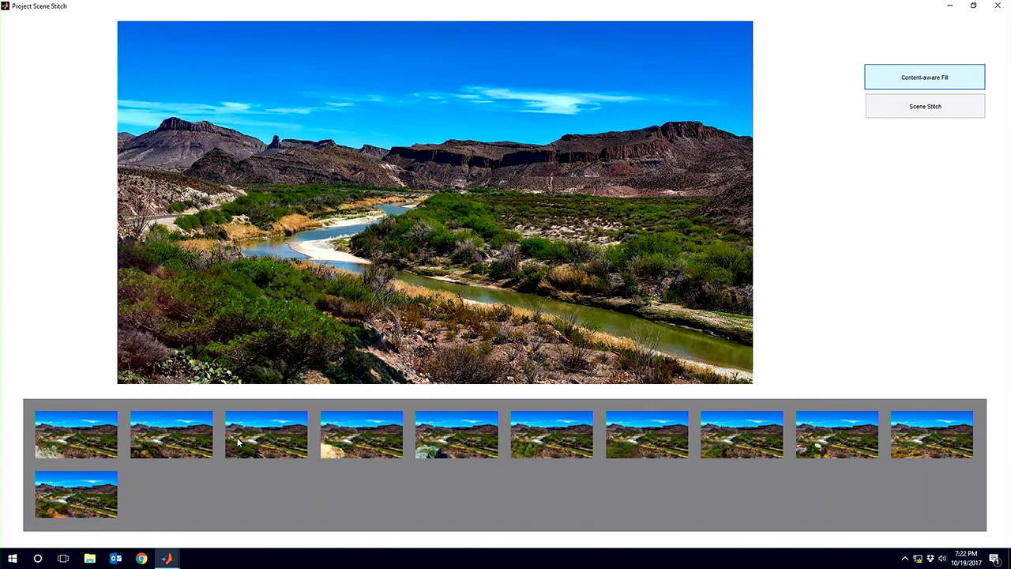
pyautogui.click(353, 443)
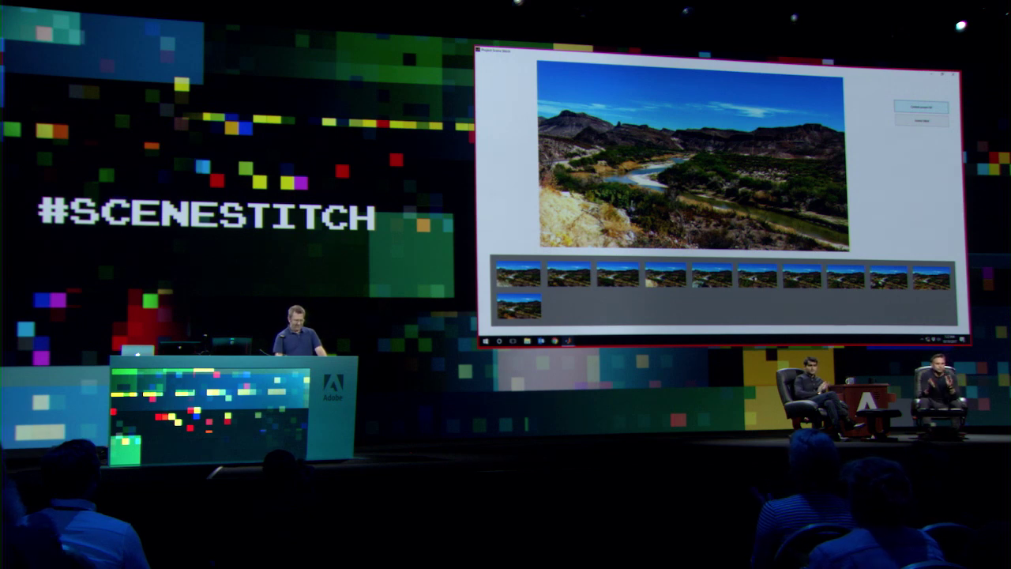
pyautogui.press('Right')
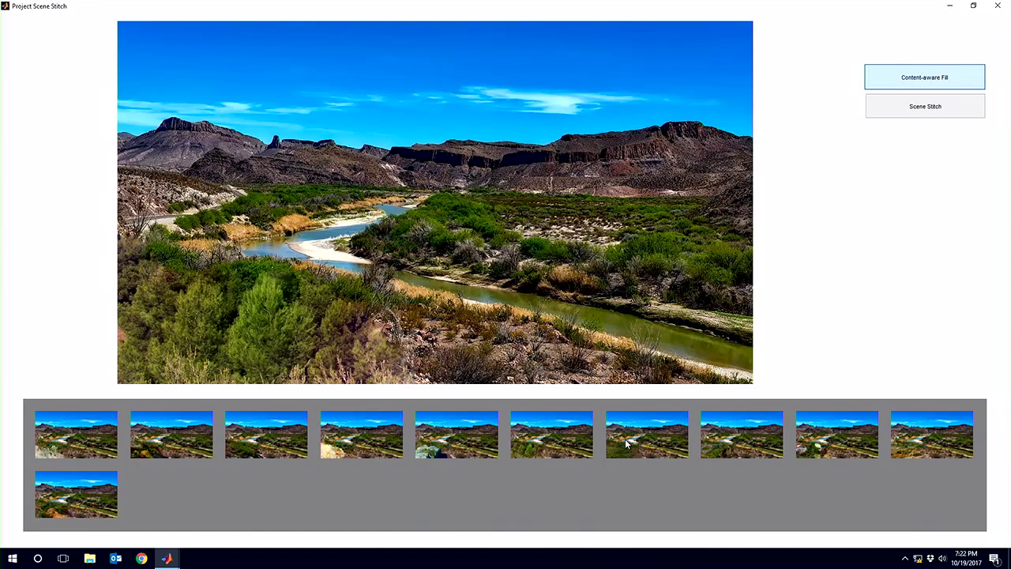
pyautogui.click(626, 444)
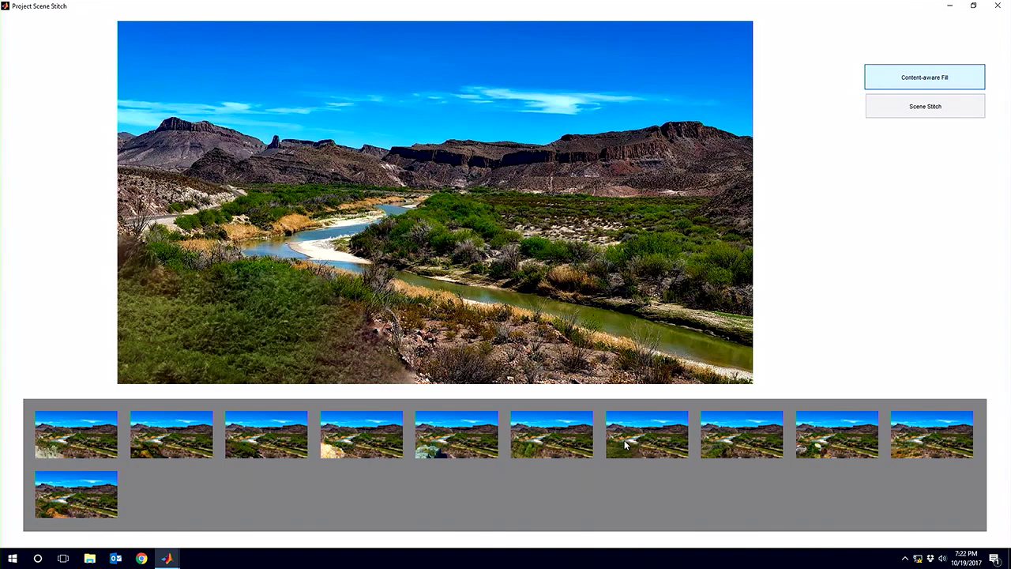
pyautogui.click(720, 451)
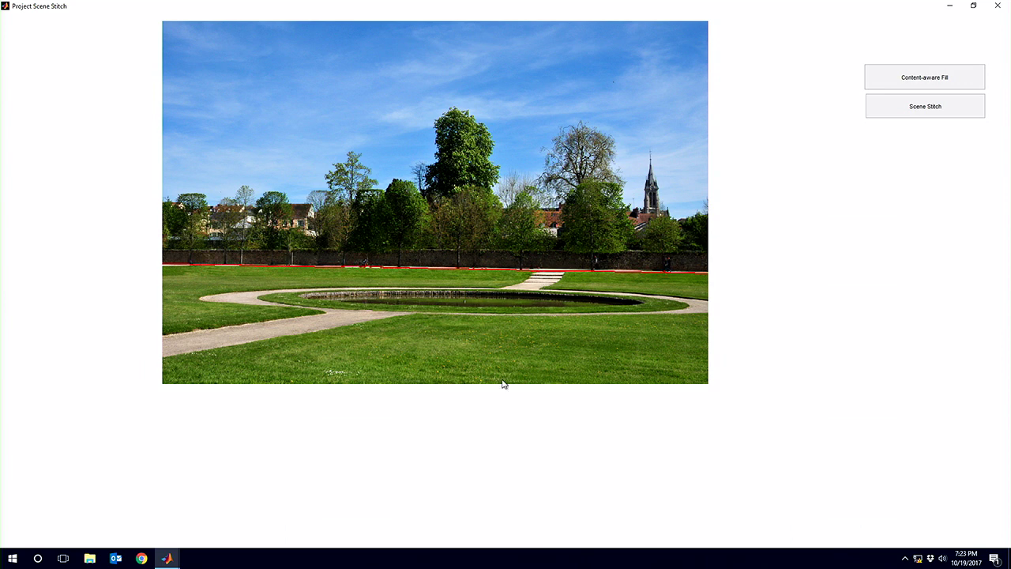
# Generate twelve Scene Stitch alternatives for the outlined park lawn and pond
pyautogui.click(901, 112)
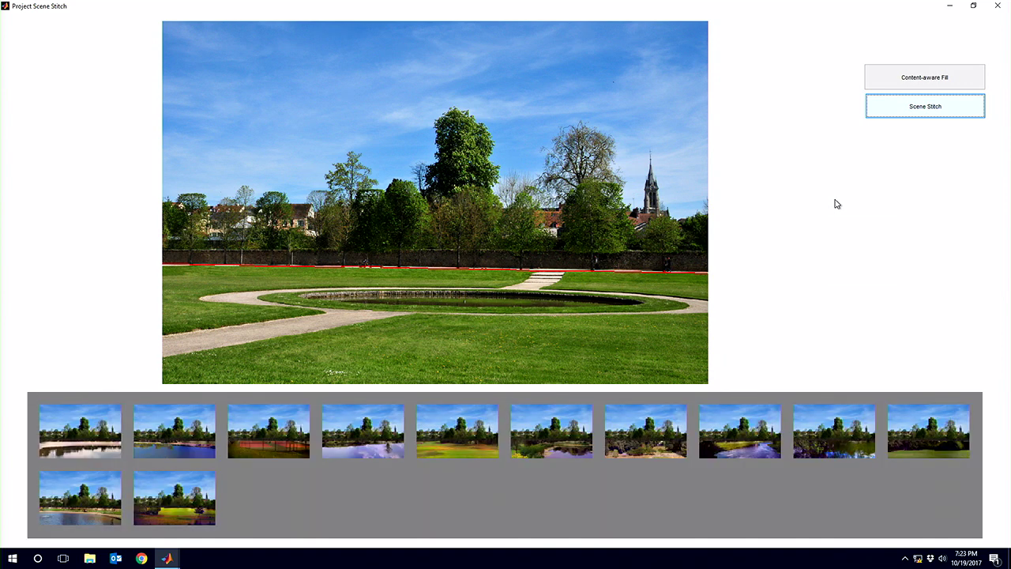
# Swap the lawn through lake, tennis court, golf green and reedy-lake versions, ending on the river
pyautogui.click(66, 425)
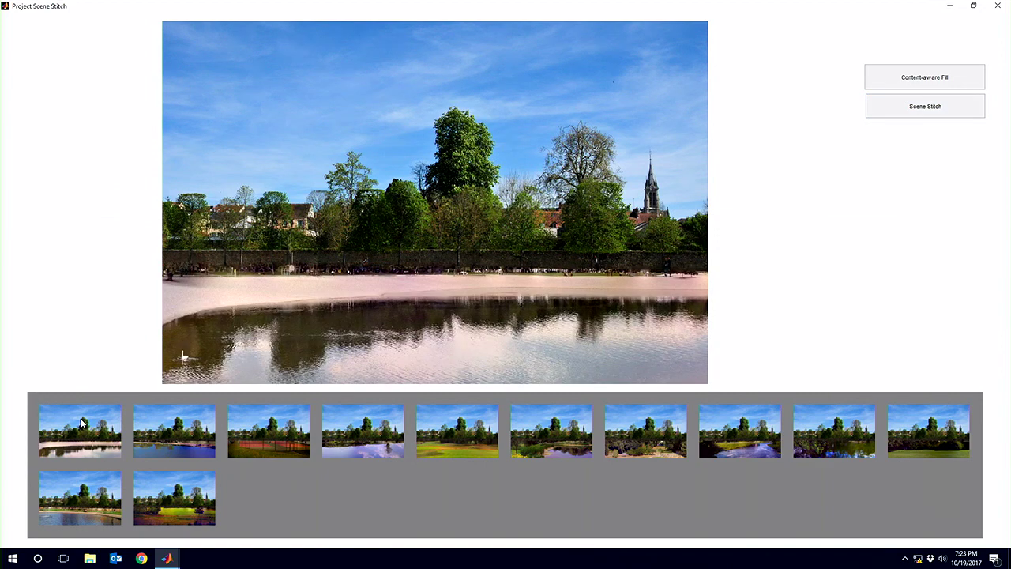
pyautogui.click(166, 437)
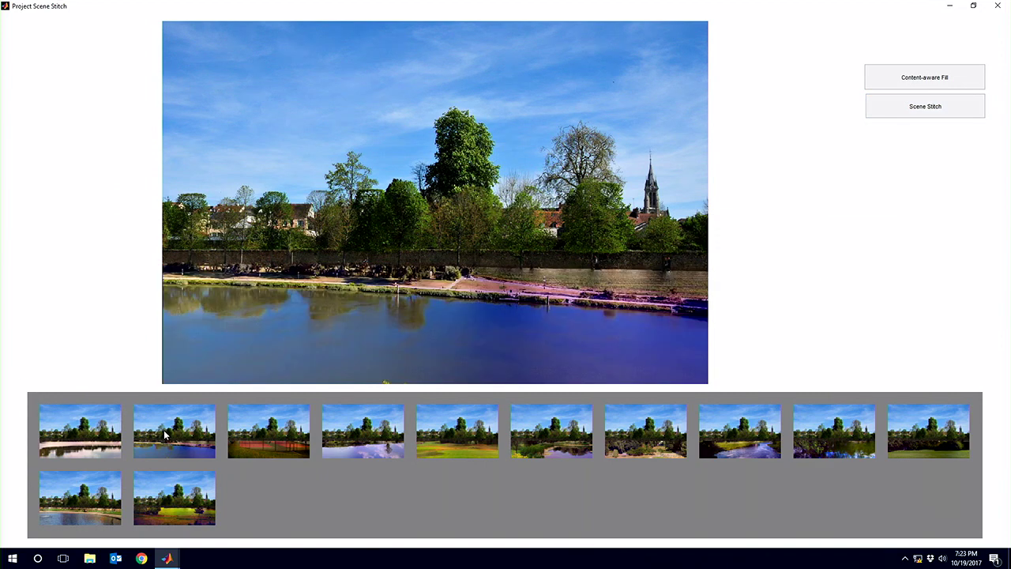
pyautogui.click(256, 436)
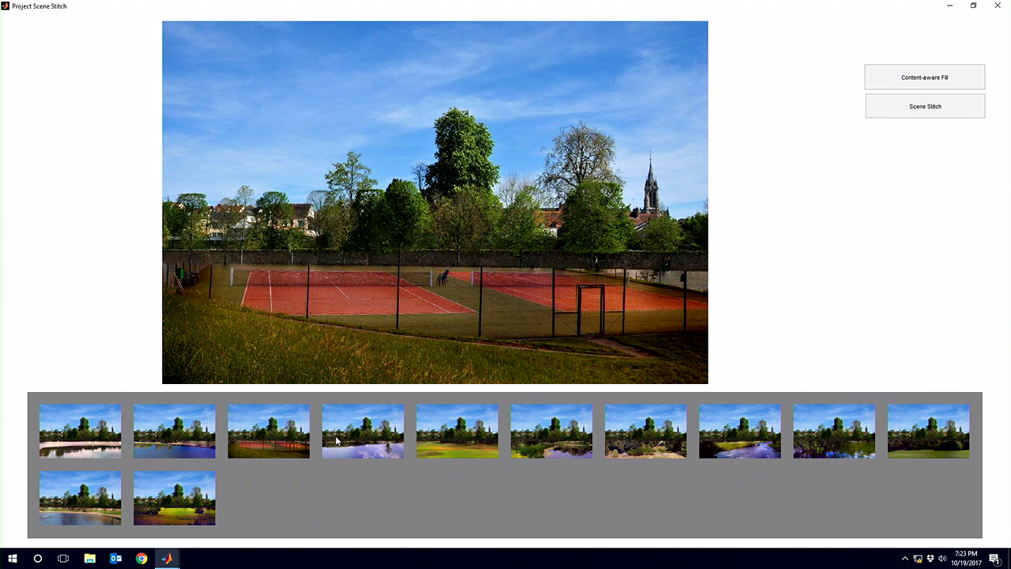
pyautogui.click(373, 447)
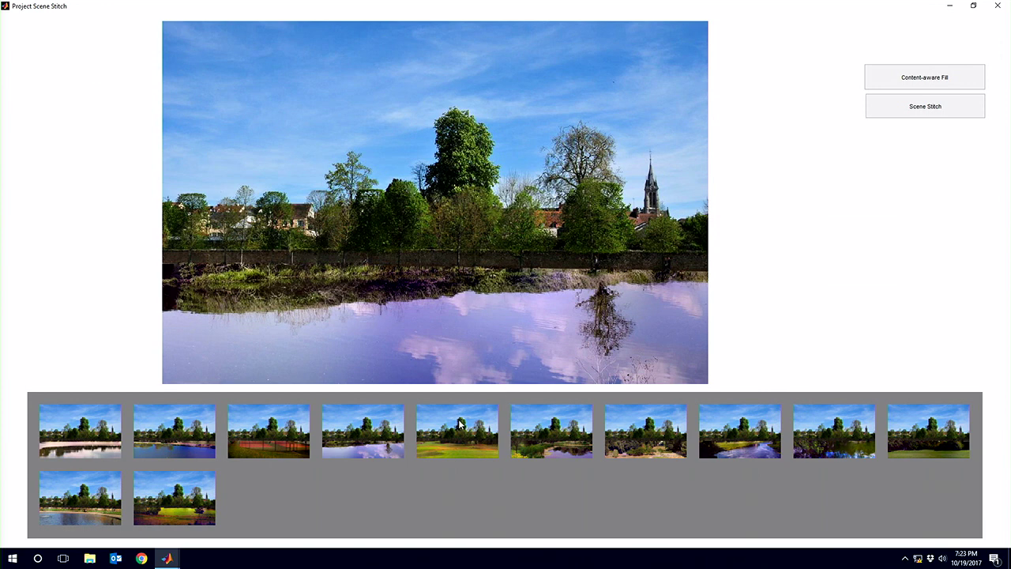
pyautogui.click(420, 447)
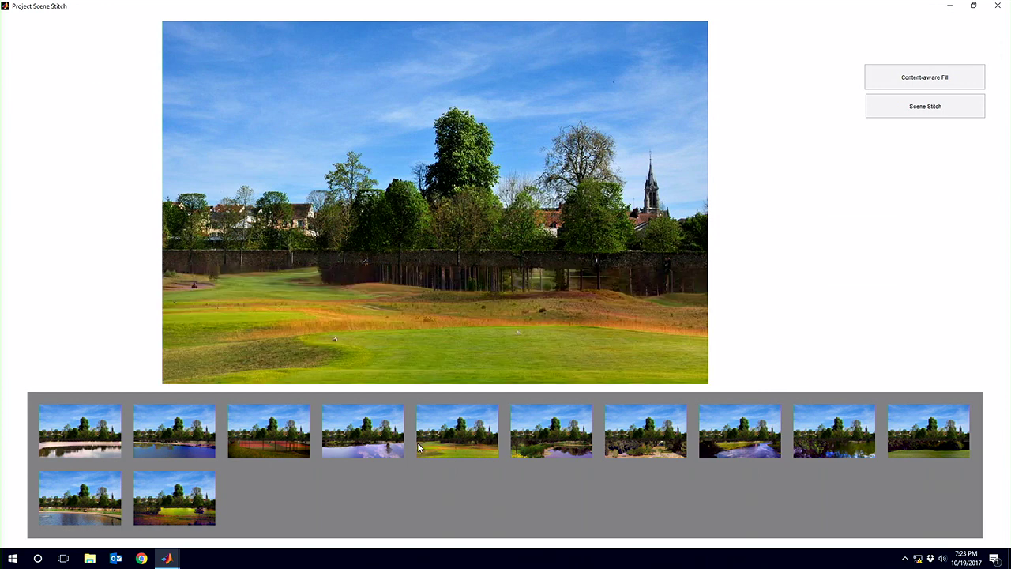
pyautogui.click(551, 439)
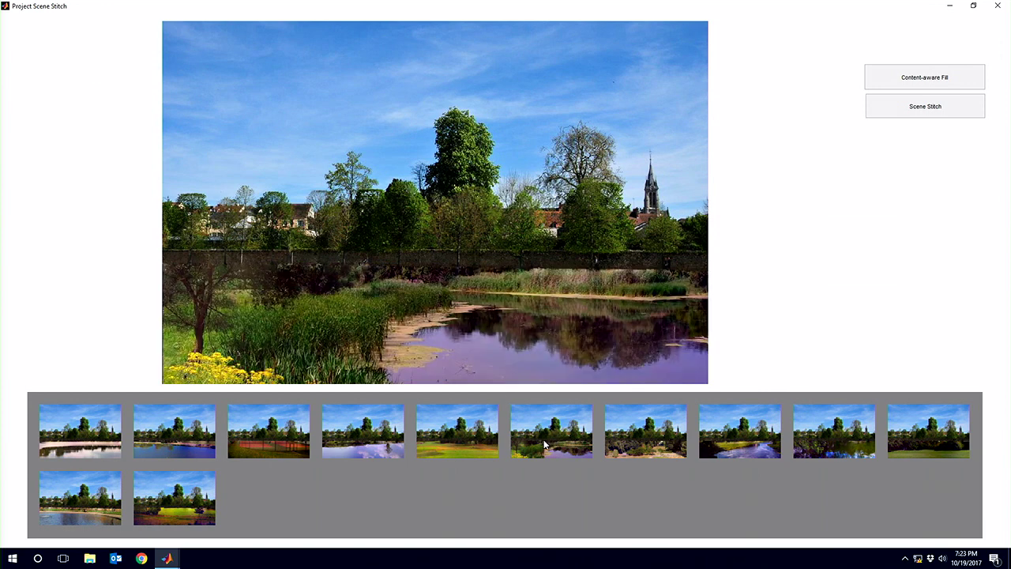
pyautogui.click(732, 441)
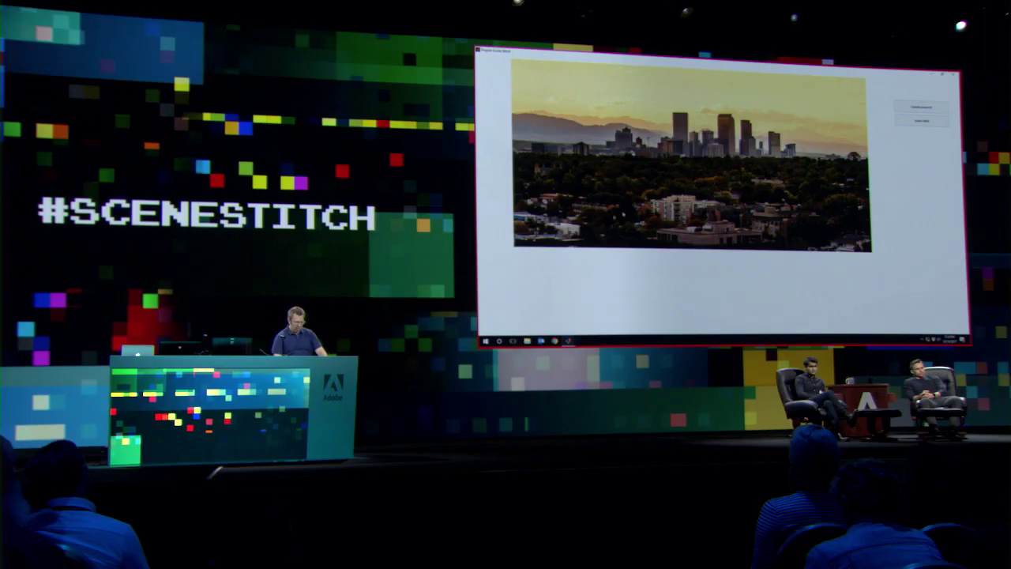
# Lasso the lower buildings along their rooftops and generate Scene Stitch alternatives for them
pyautogui.moveTo(518, 207)
pyautogui.mouseDown()
pyautogui.moveTo(612, 196)
pyautogui.moveTo(654, 237)
pyautogui.mouseUp()
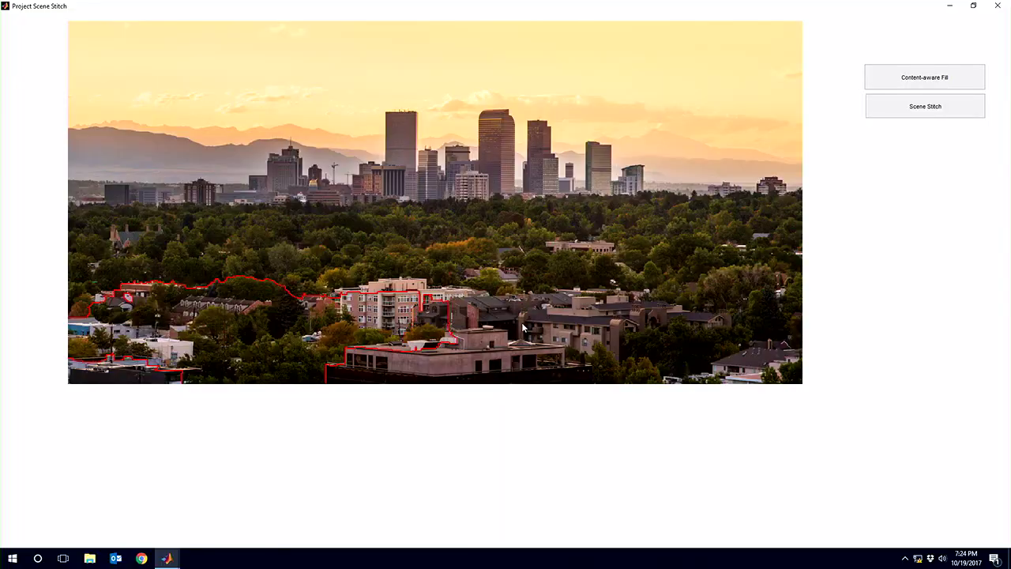
pyautogui.moveTo(523, 326)
pyautogui.mouseDown()
pyautogui.moveTo(750, 315)
pyautogui.moveTo(802, 325)
pyautogui.moveTo(669, 379)
pyautogui.moveTo(456, 361)
pyautogui.moveTo(173, 356)
pyautogui.moveTo(90, 368)
pyautogui.moveTo(93, 301)
pyautogui.mouseUp()
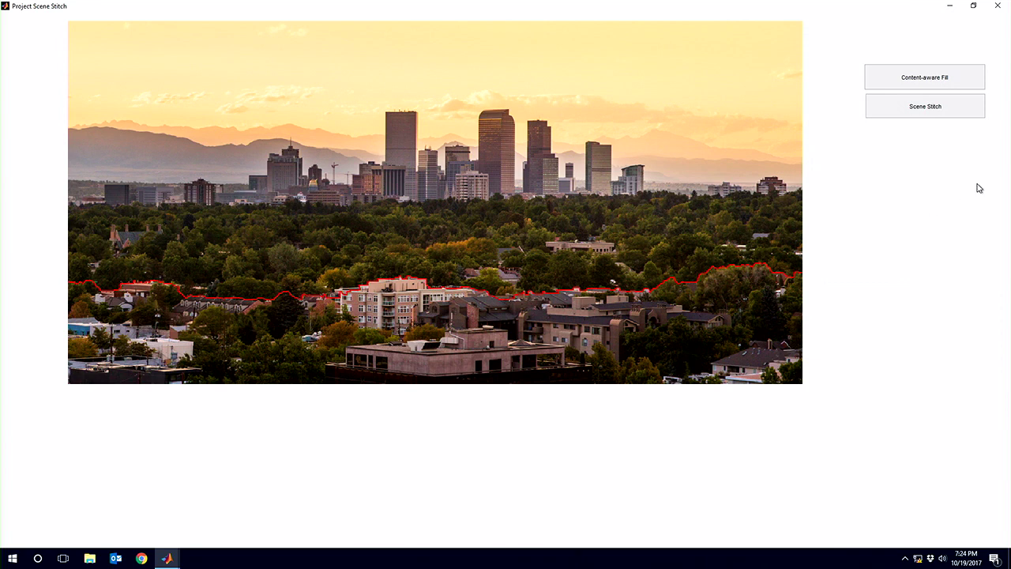
pyautogui.click(921, 115)
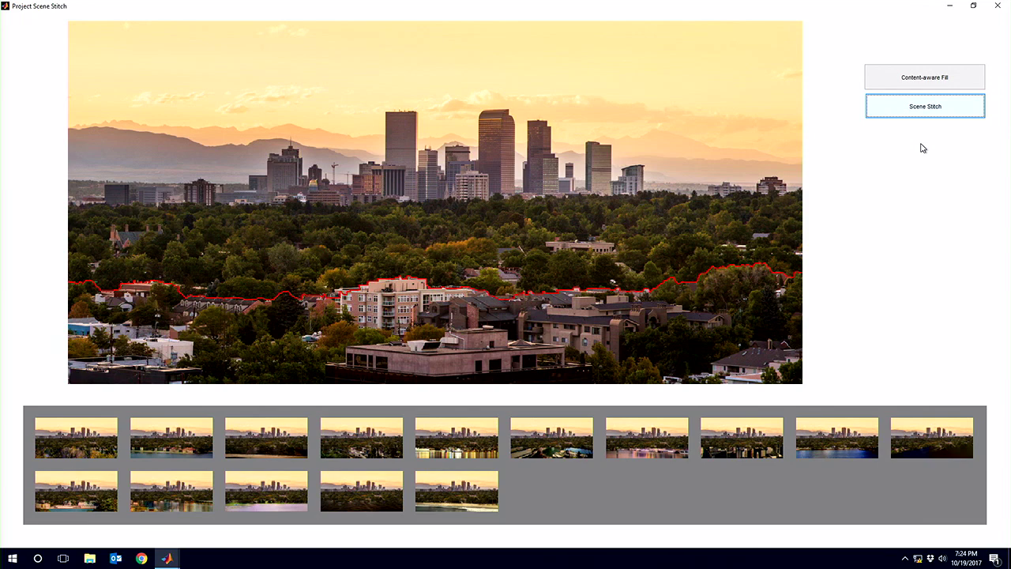
# Try waterfront, bridge, harbor, cityscape and lake replacements, ending on the purple-tinted grassy field
pyautogui.click(168, 447)
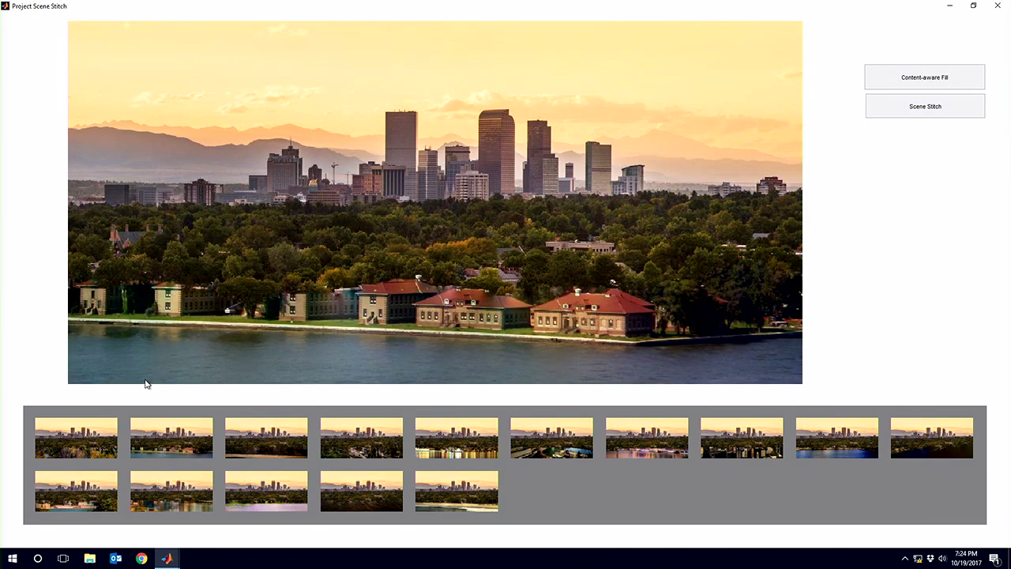
pyautogui.click(256, 440)
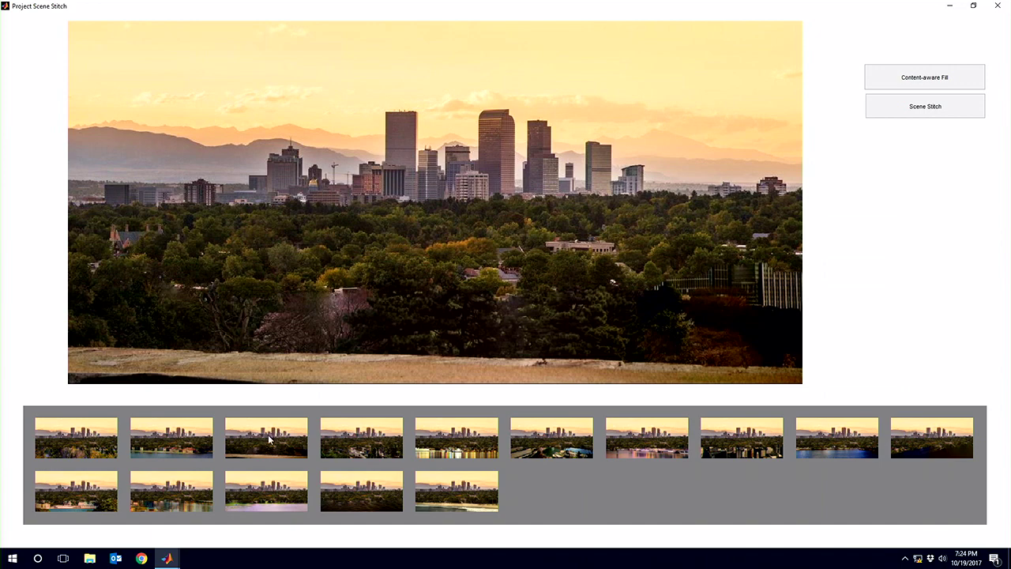
pyautogui.click(547, 448)
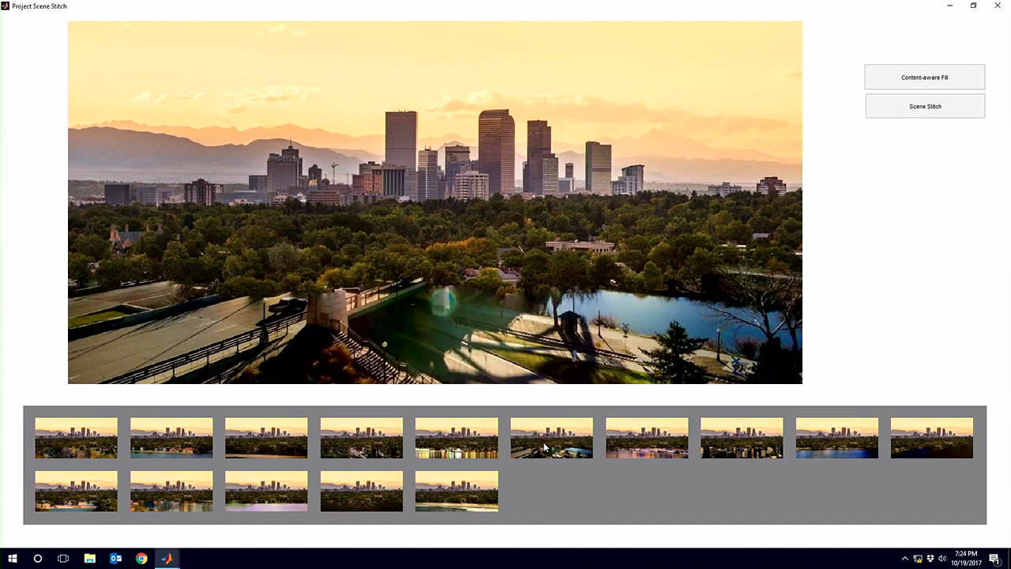
pyautogui.click(631, 445)
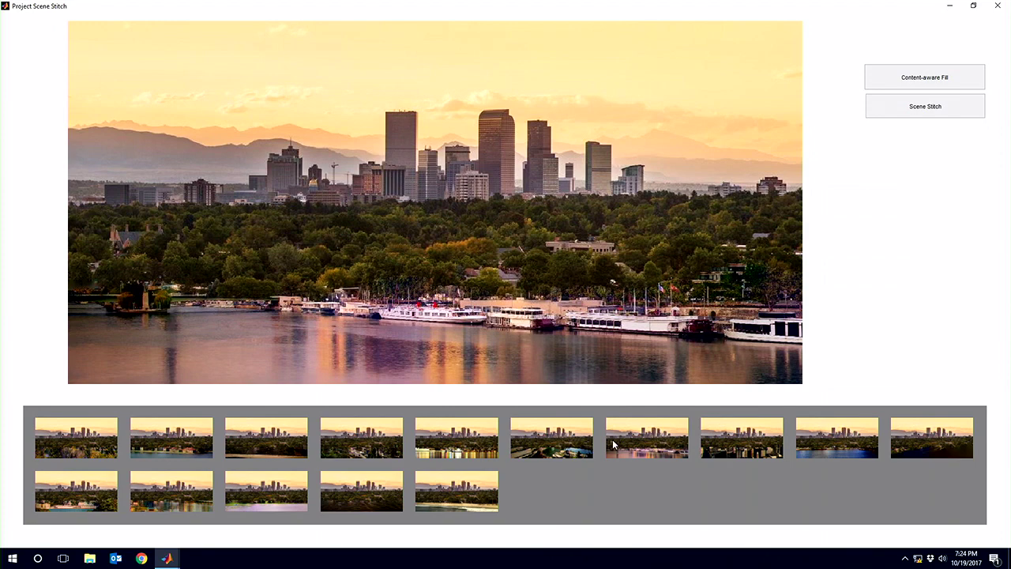
pyautogui.click(719, 445)
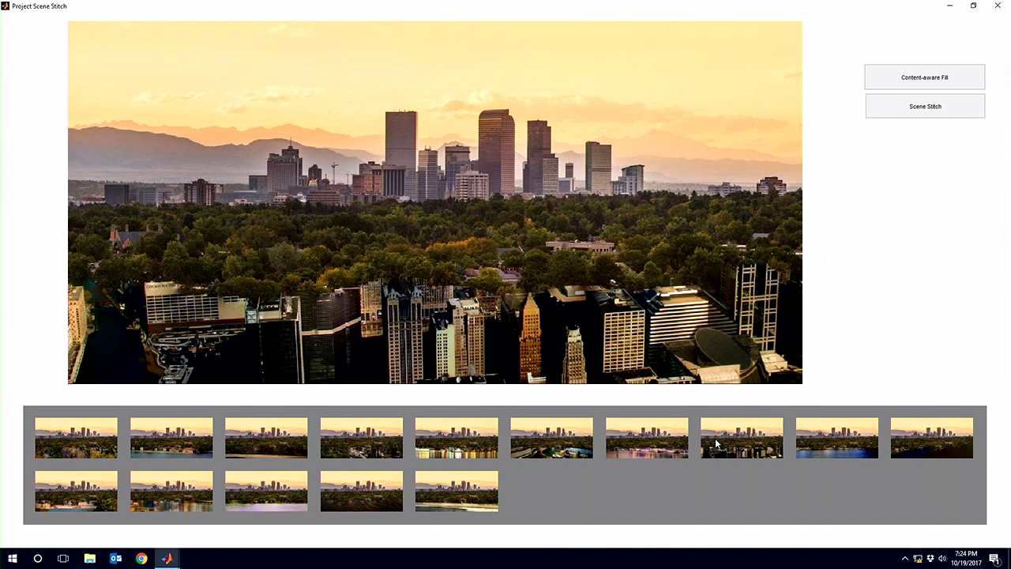
pyautogui.click(846, 439)
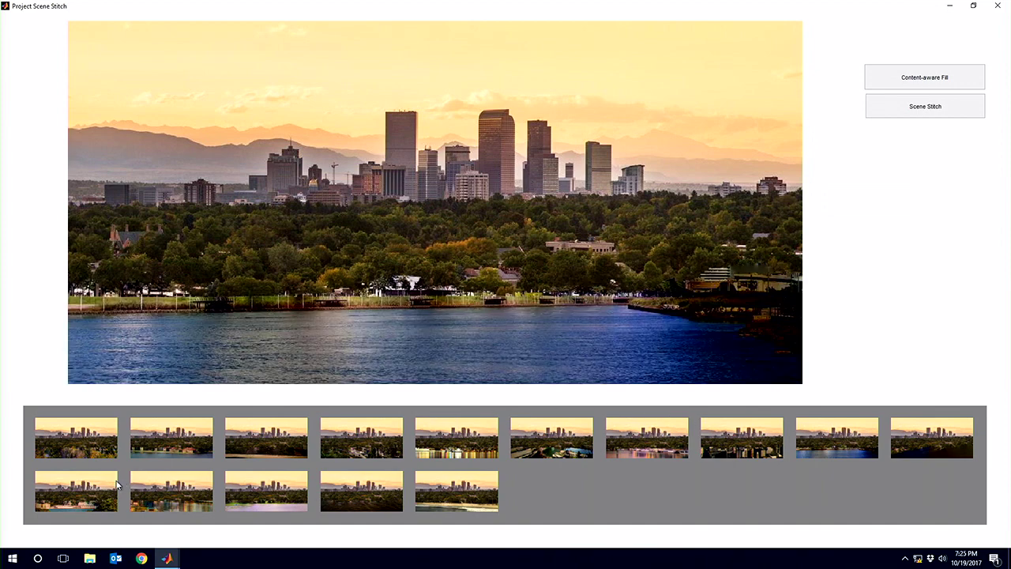
pyautogui.click(91, 493)
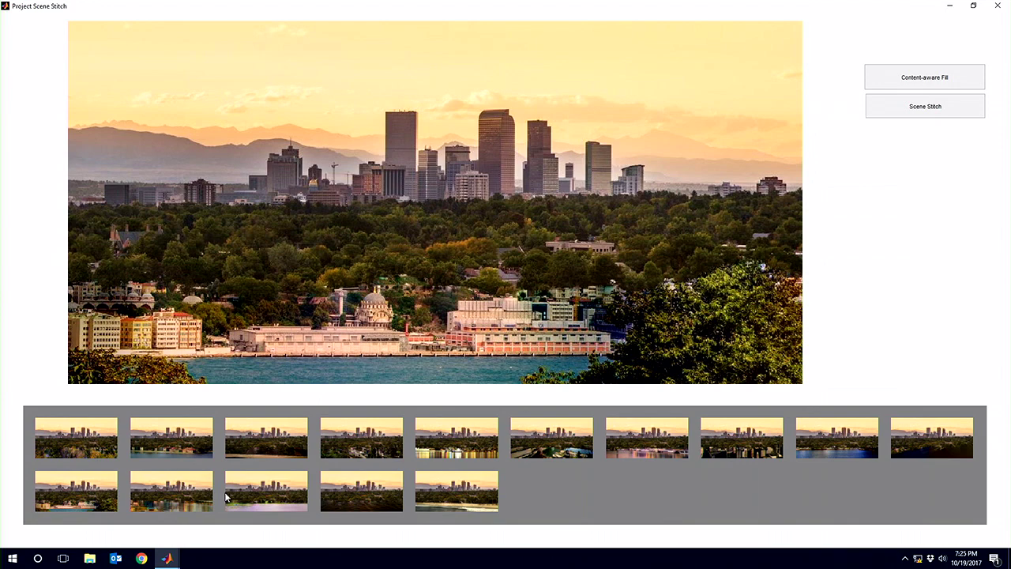
pyautogui.click(261, 491)
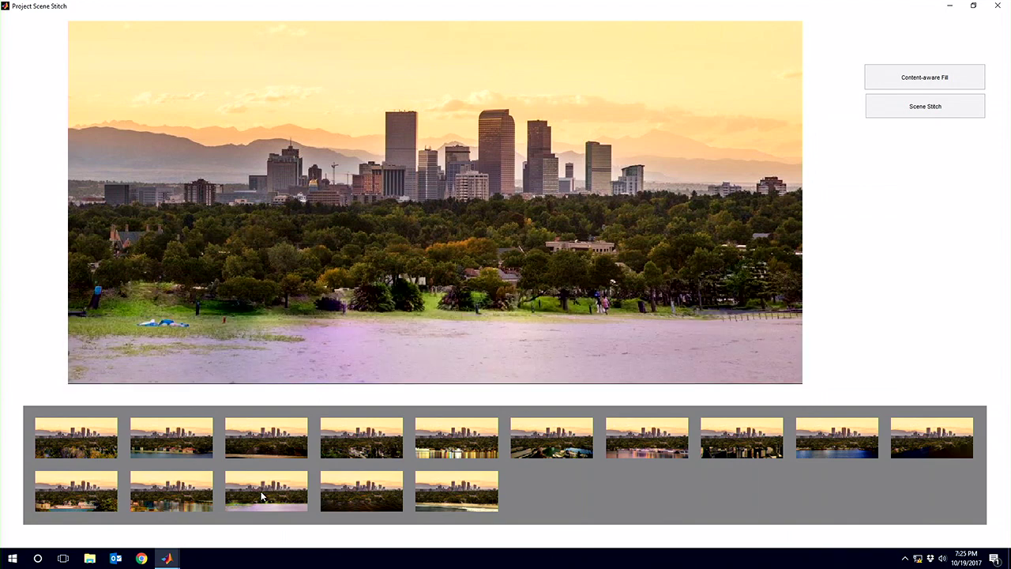